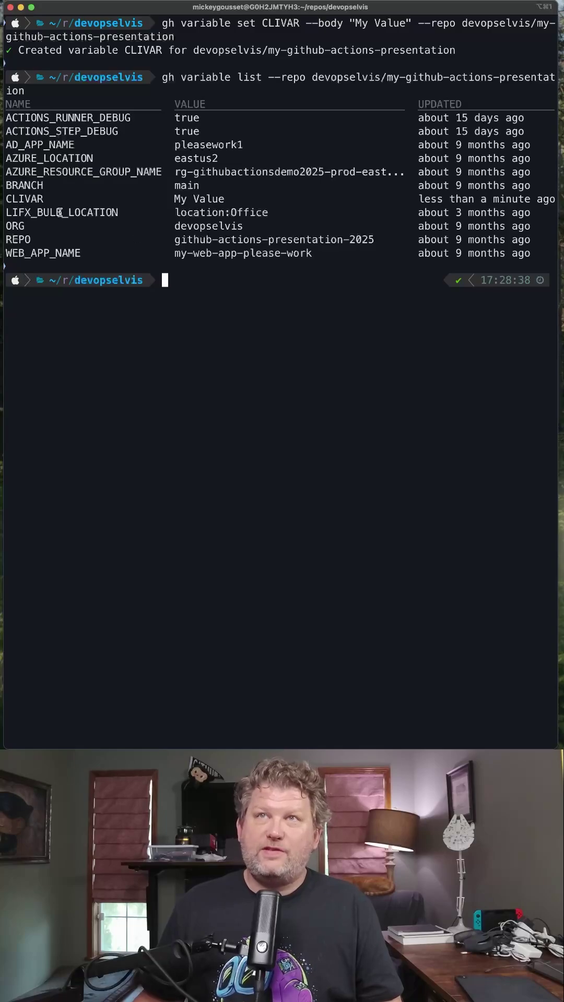
# Step: Copy the name CLIVAR from the variable list and paste it into the gh variable get command
pyautogui.moveTo(45, 200); pyautogui.dragTo(8, 199)
pyautogui.press('super+c')
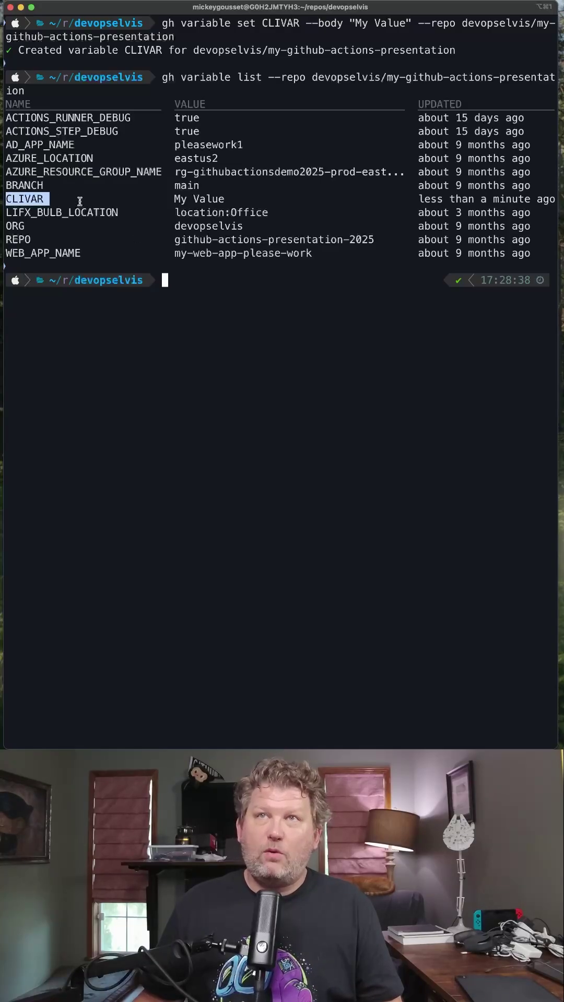
pyautogui.click(79, 202)
pyautogui.click(173, 270)
pyautogui.write('gh variable g')
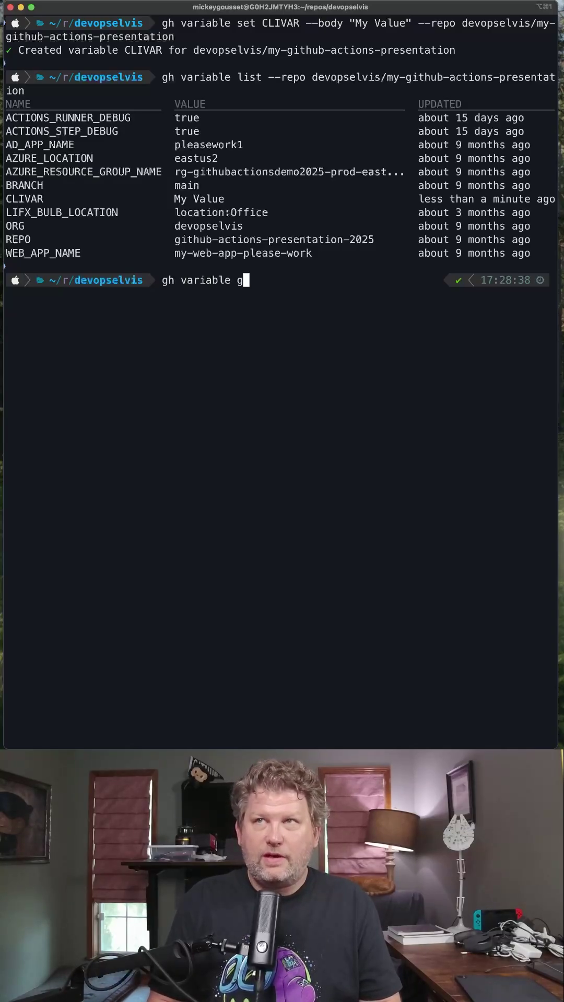
pyautogui.write('et CLIV')
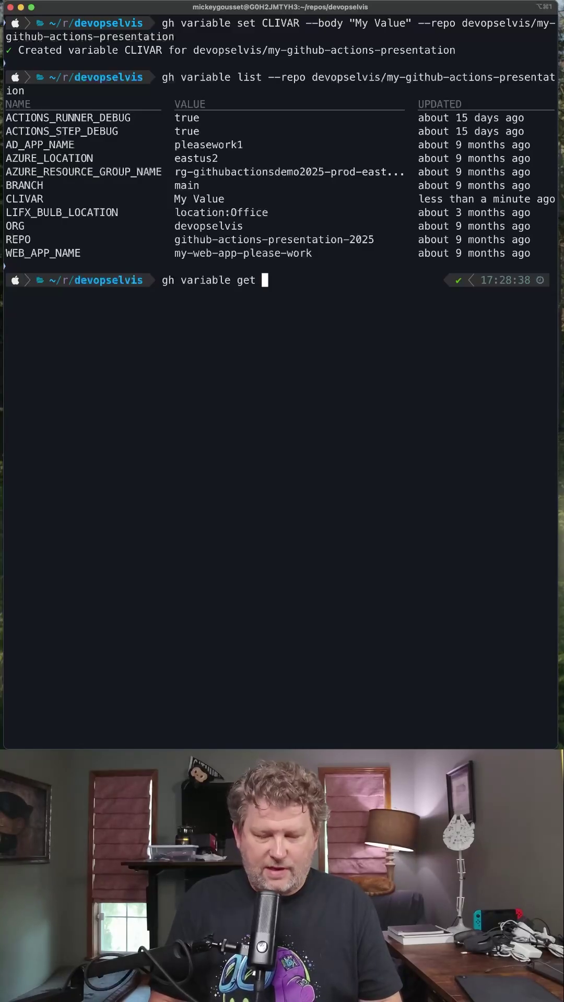
pyautogui.write('AR')
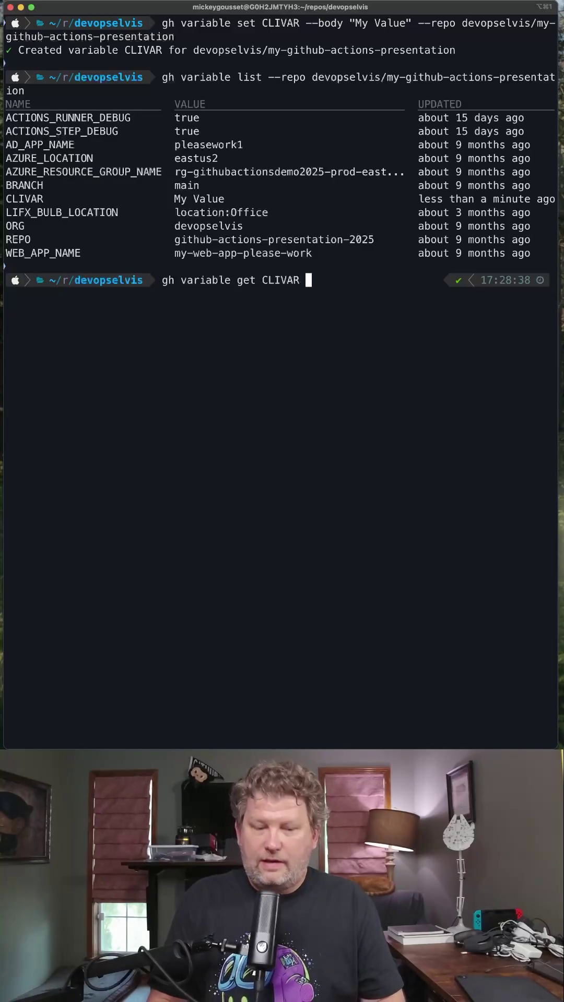
pyautogui.press('super+v')
pyautogui.press('BackSpace')
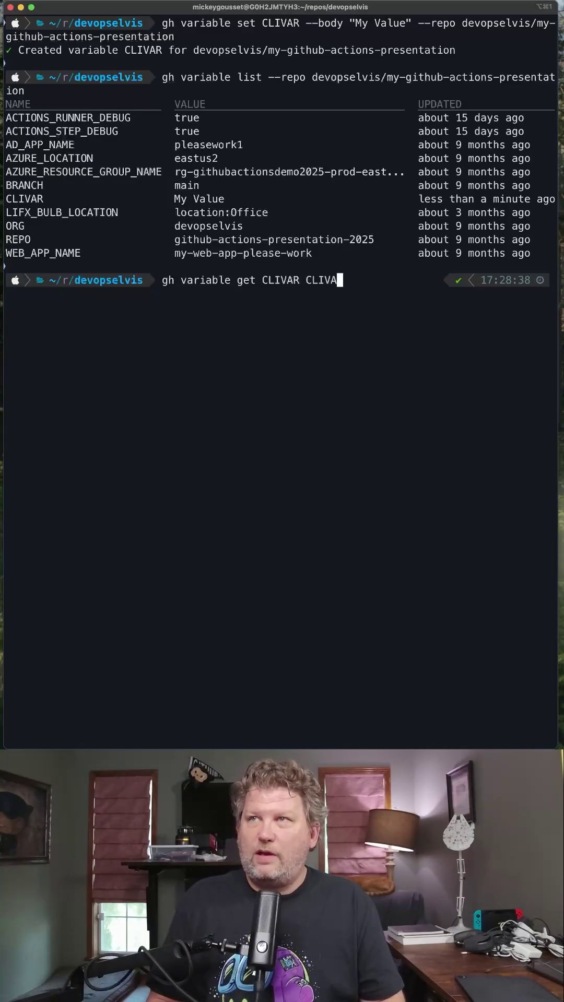
pyautogui.write('--rep')
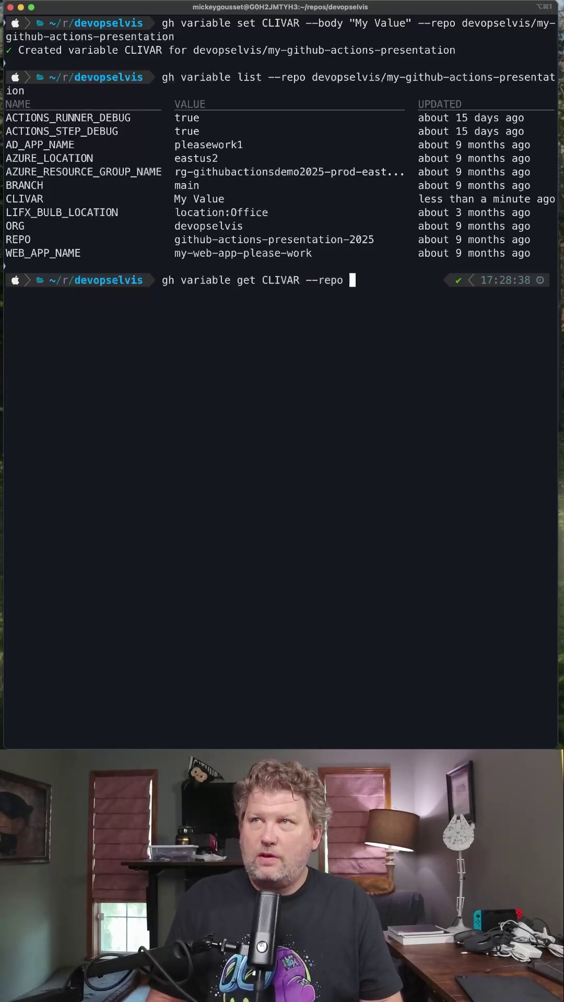
pyautogui.write('opselvi')
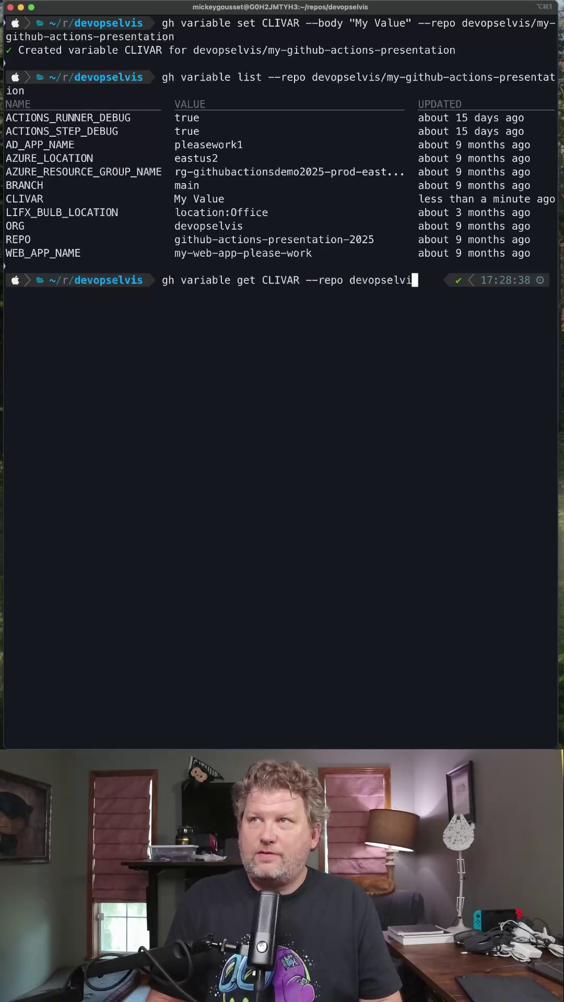
pyautogui.write('s/my-github-actions-present')
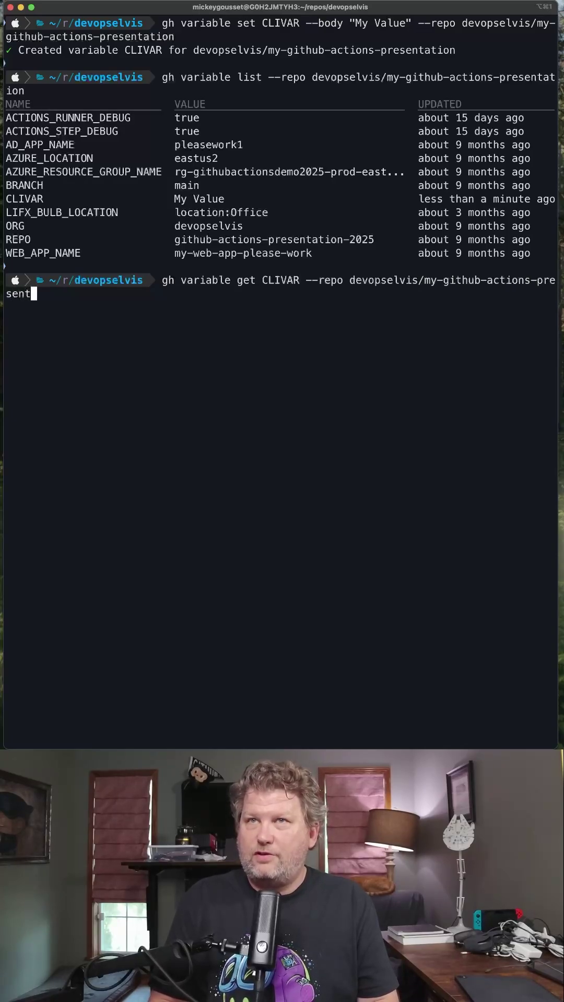
pyautogui.write('ation')
# Step: Run the CLIVAR get command and select its printed value, 'My Value'
pyautogui.press('Return')
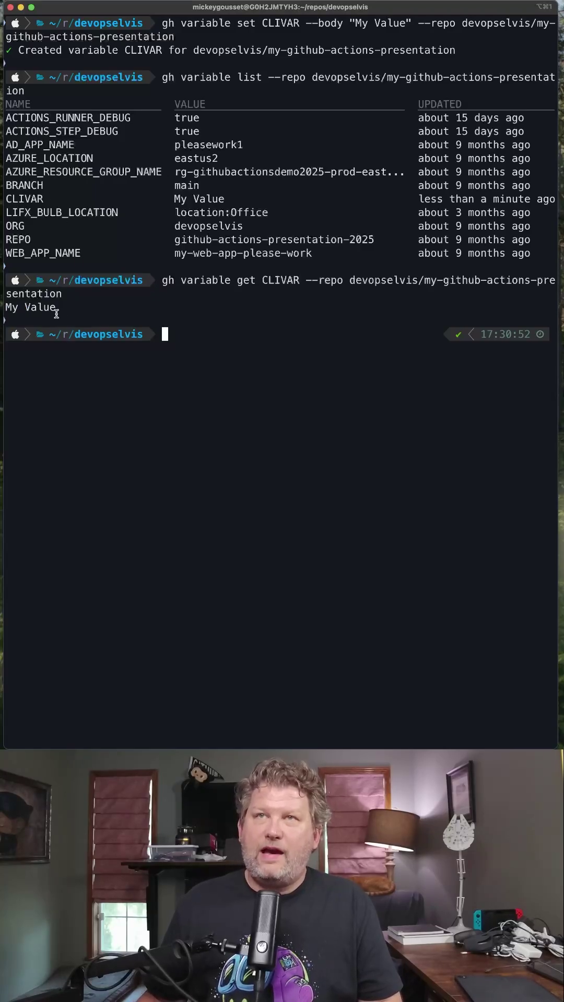
pyautogui.moveTo(49, 307); pyautogui.dragTo(6, 308)
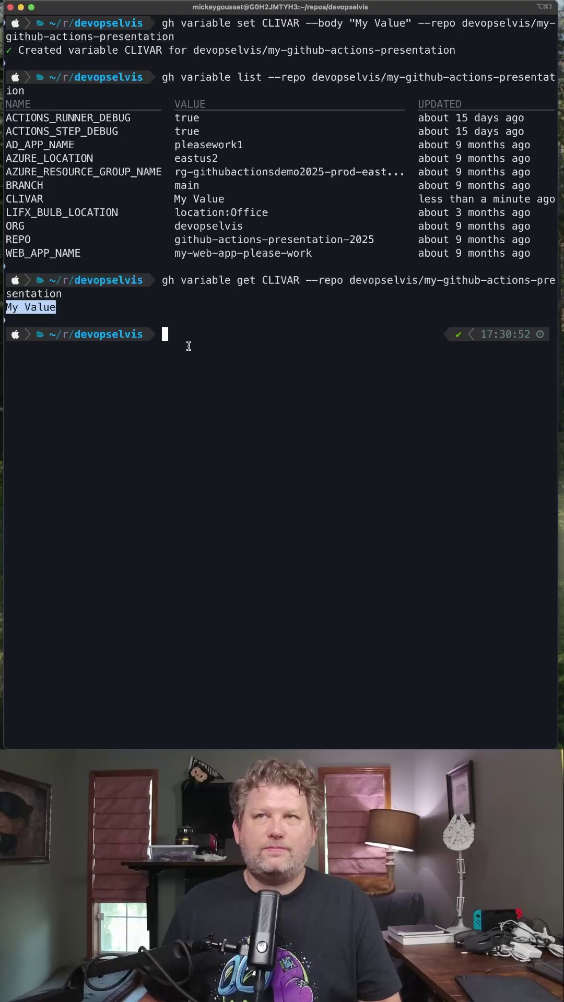